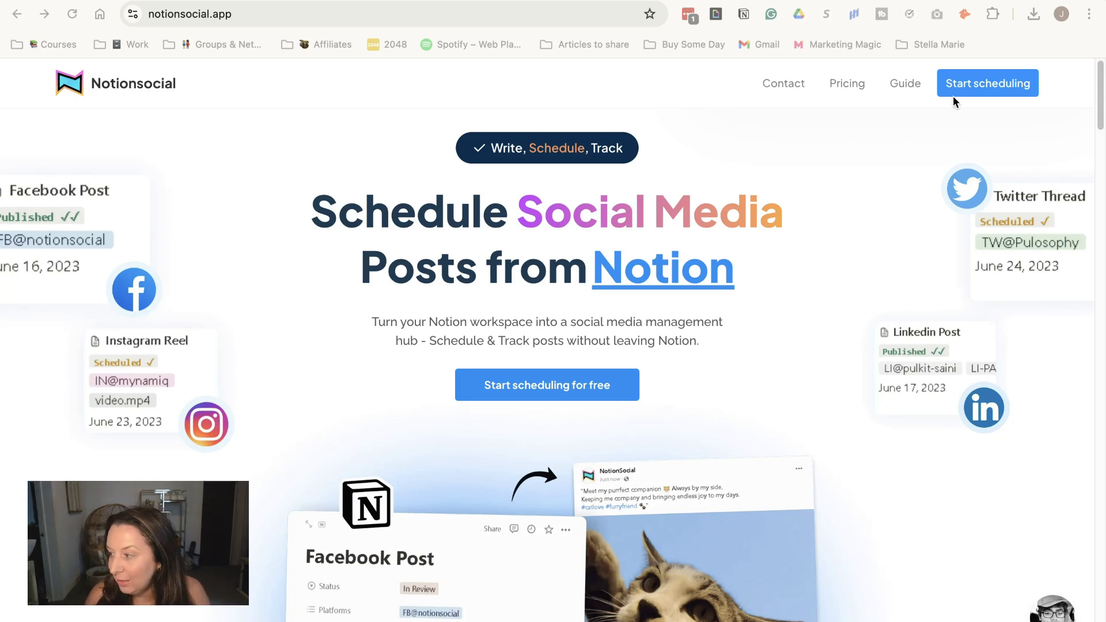
Open Notion Social's Social Accounts page and bring up the Add a social account dialog.
left_click(964, 87)
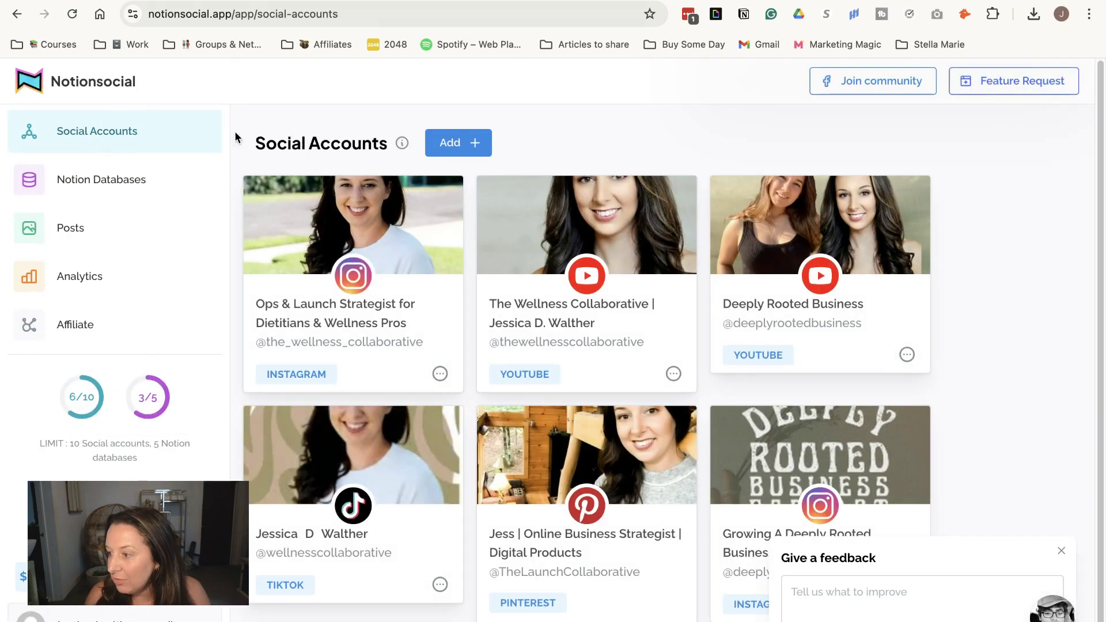
left_click(451, 143)
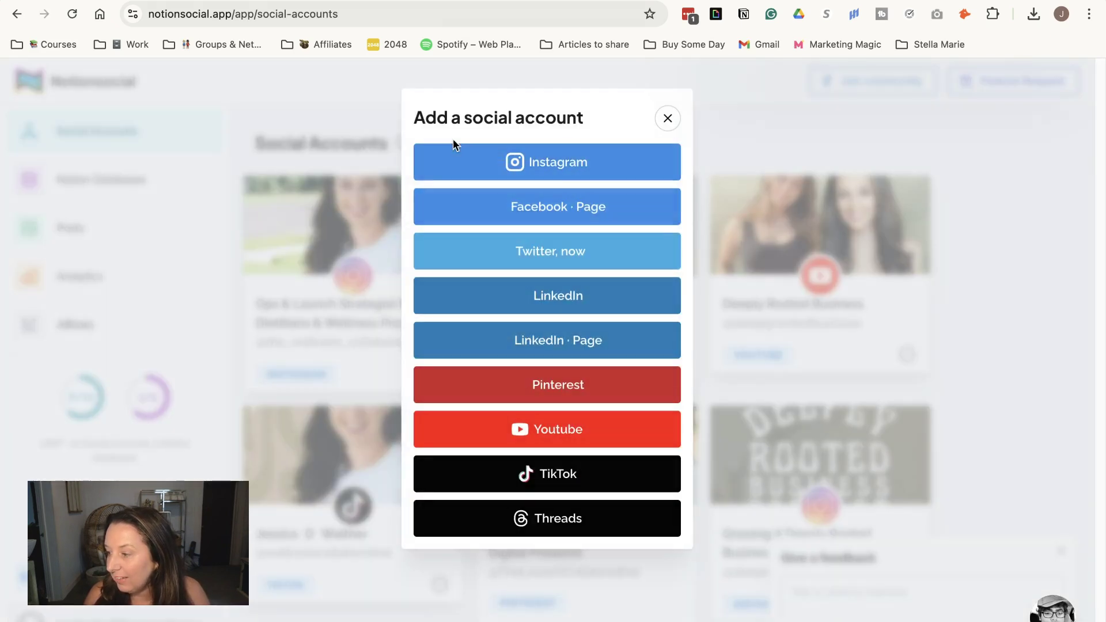
Connect a personal LinkedIn profile by signing in with the correct LastPass-saved login.
left_click(520, 300)
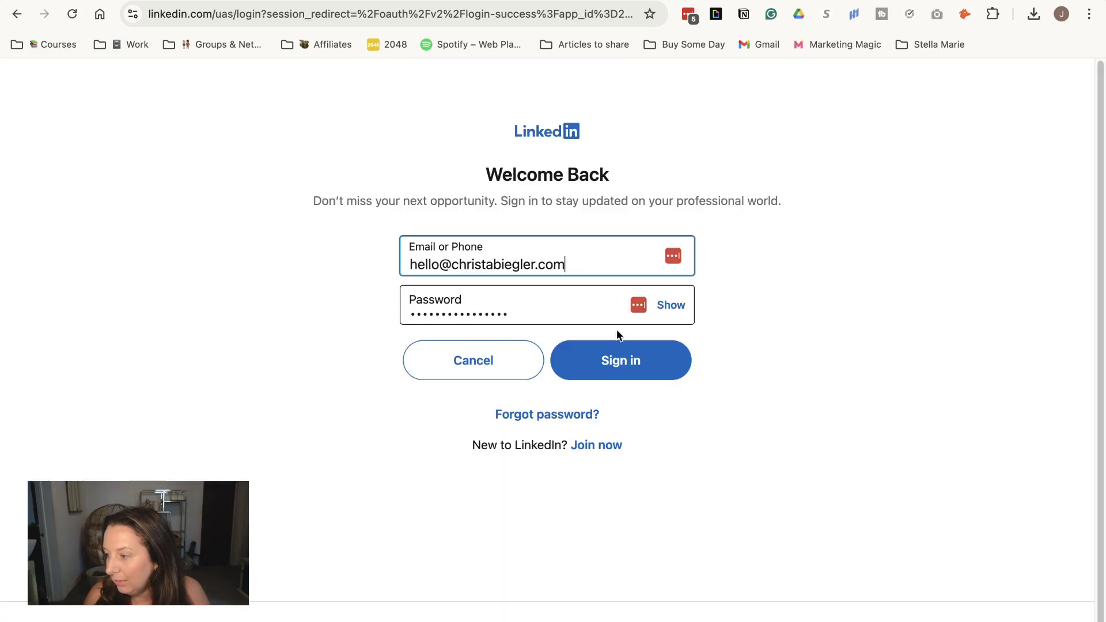
left_click(693, 22)
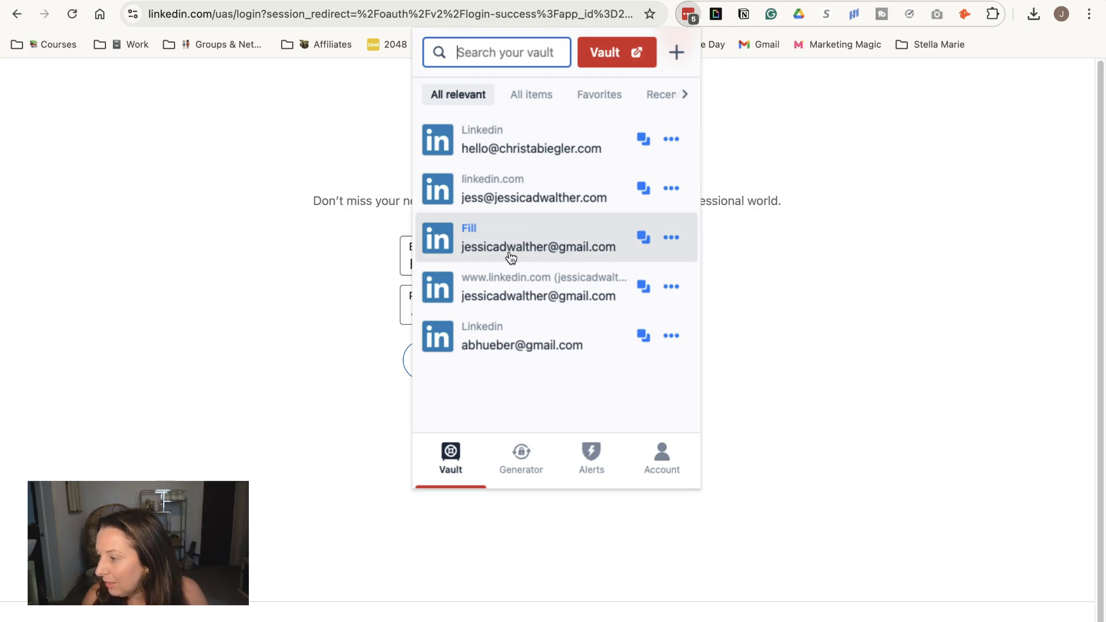
left_click(510, 256)
left_click(624, 371)
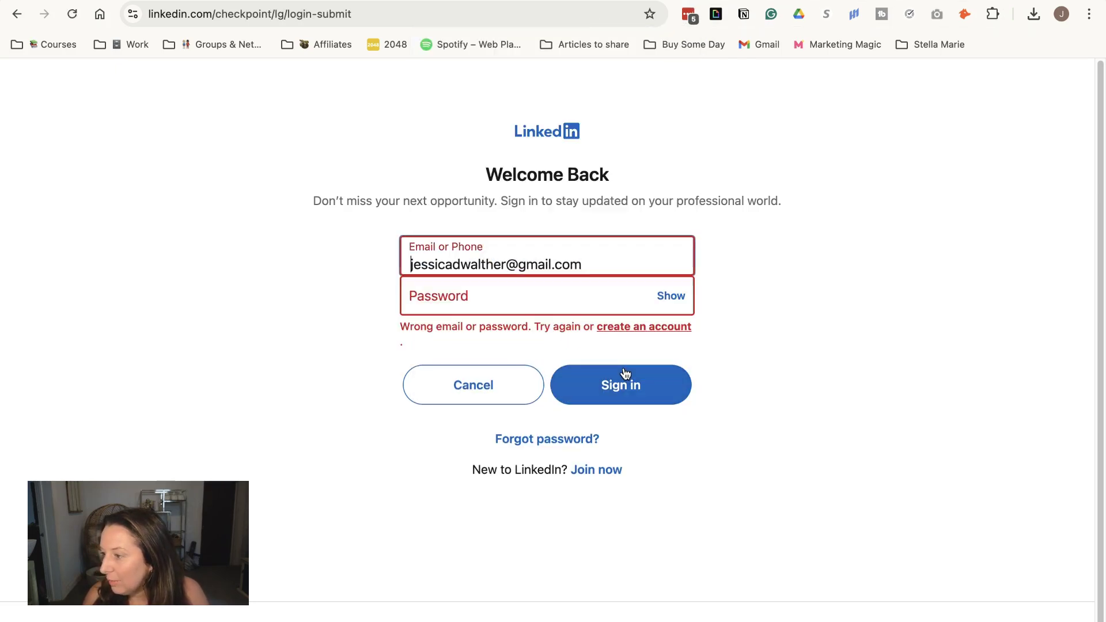
left_click(625, 375)
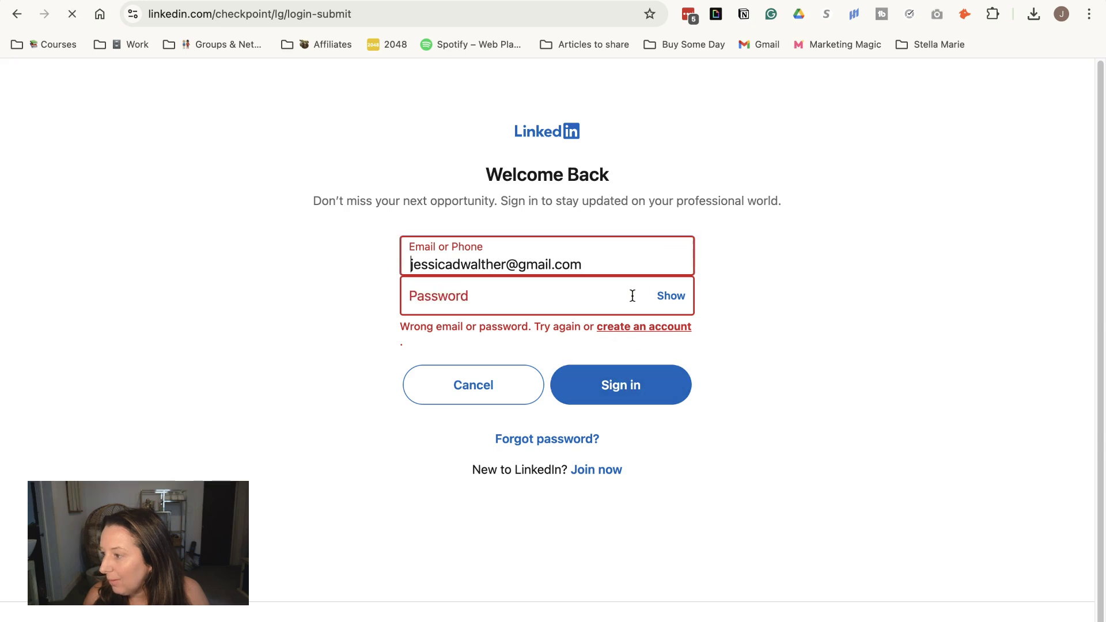
left_click(688, 15)
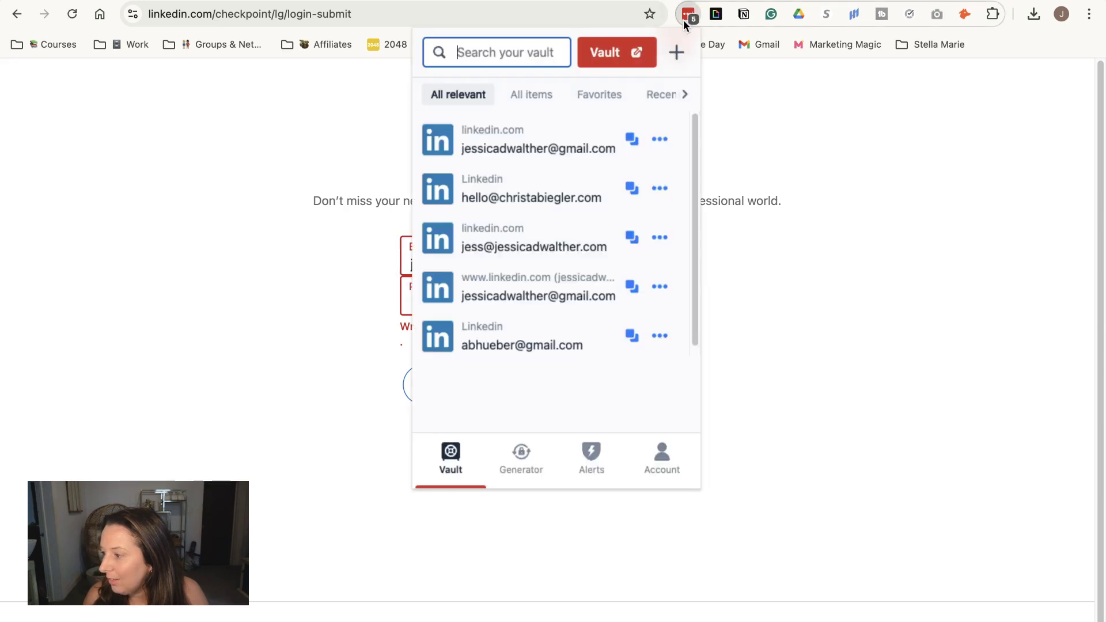
left_click(517, 288)
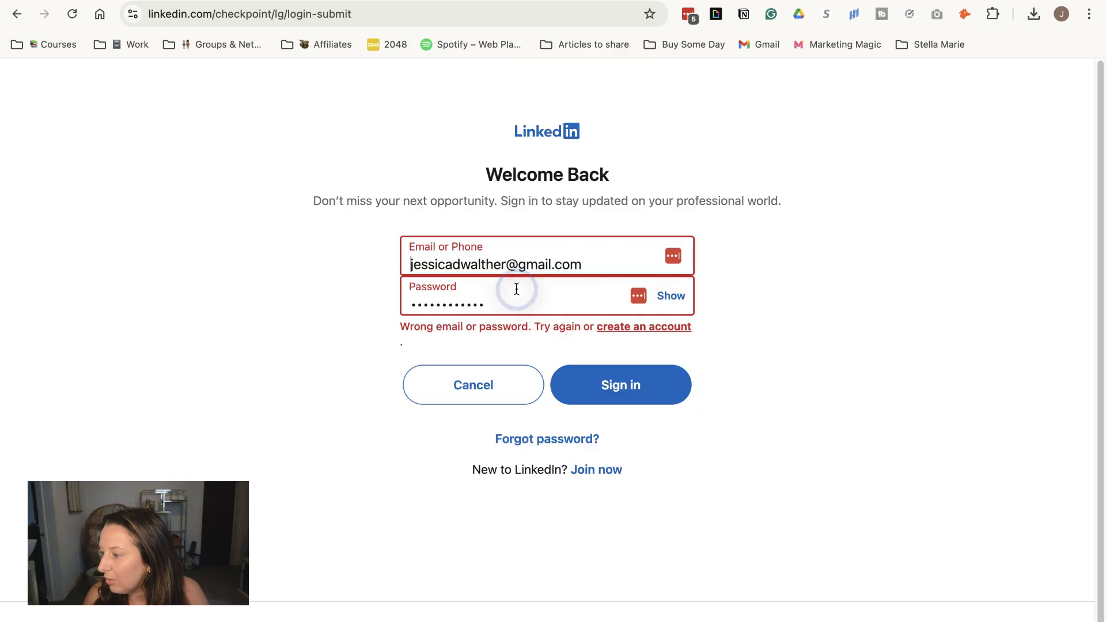
left_click(633, 384)
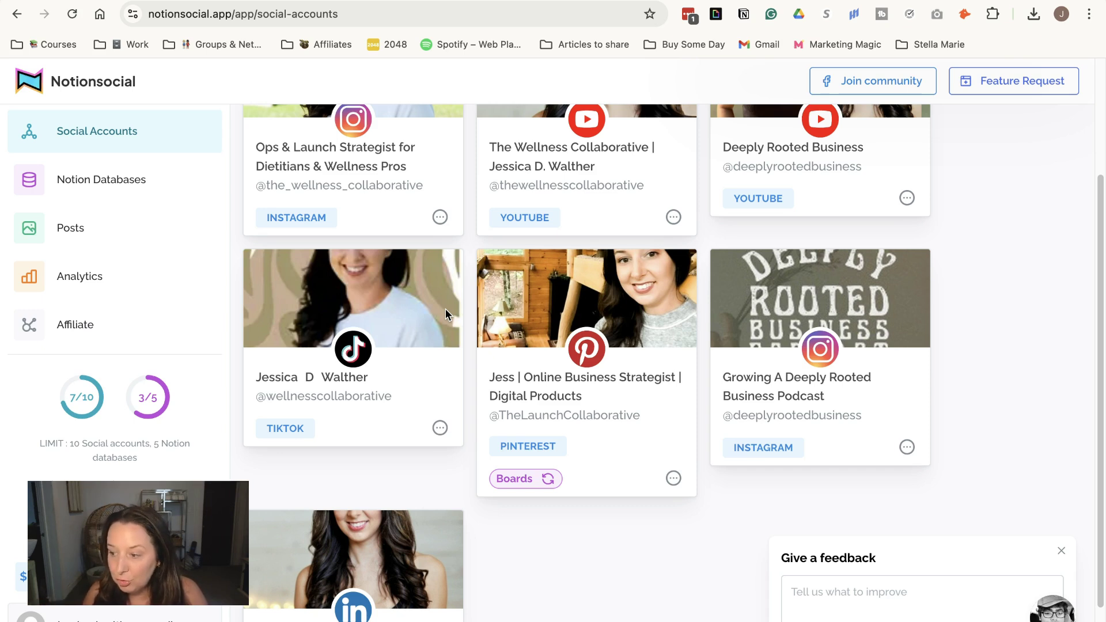
Switch to the Notion Databases page listing the three connected databases.
left_click(167, 186)
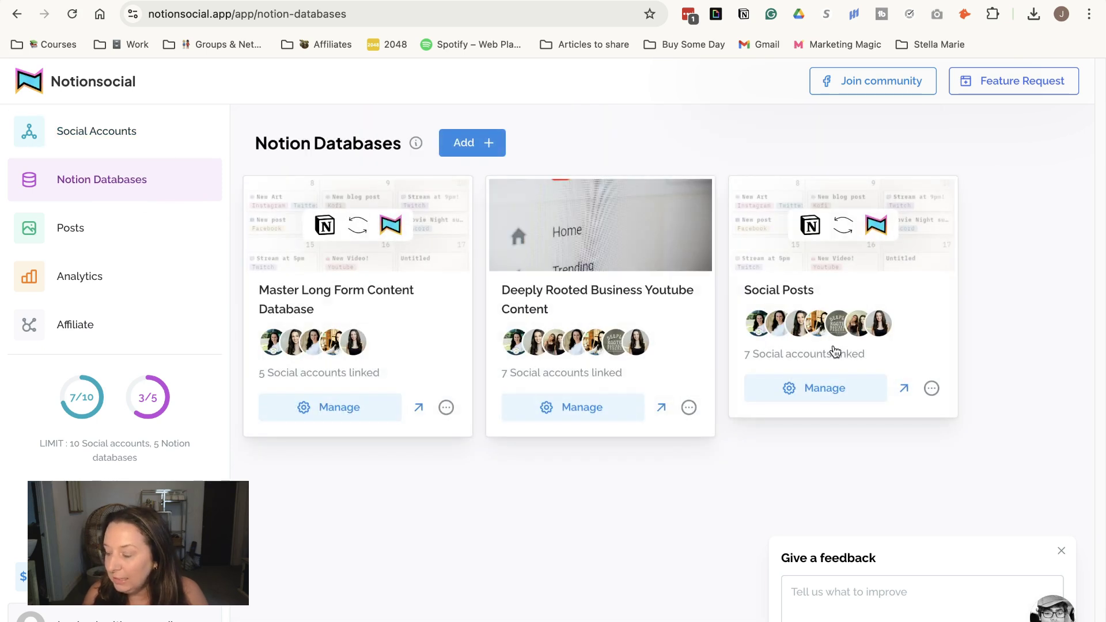
Open the Social Posts database settings and confirm the LinkedIn account is among its linked accounts.
left_click(855, 395)
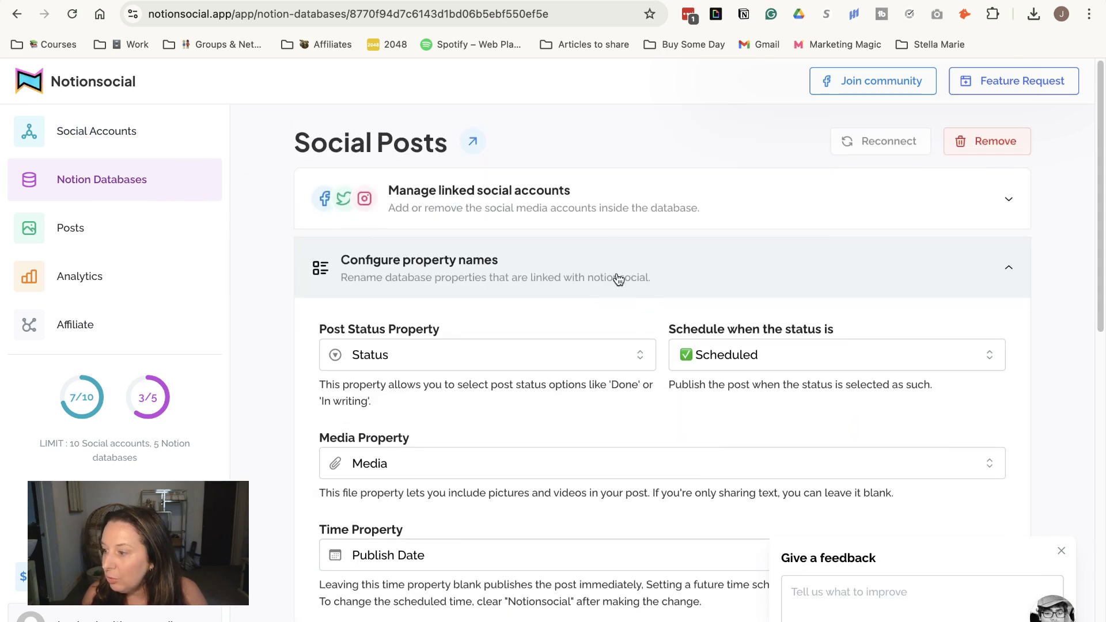
left_click(683, 194)
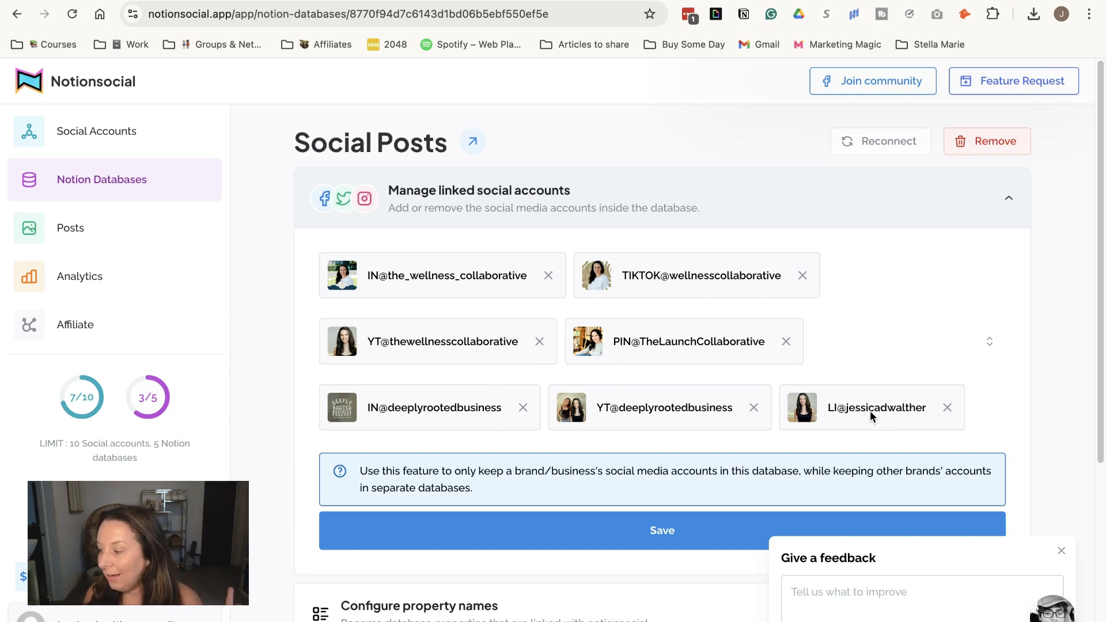
scroll(712, 514, "down", 3)
scroll(650, 421, "down", 2)
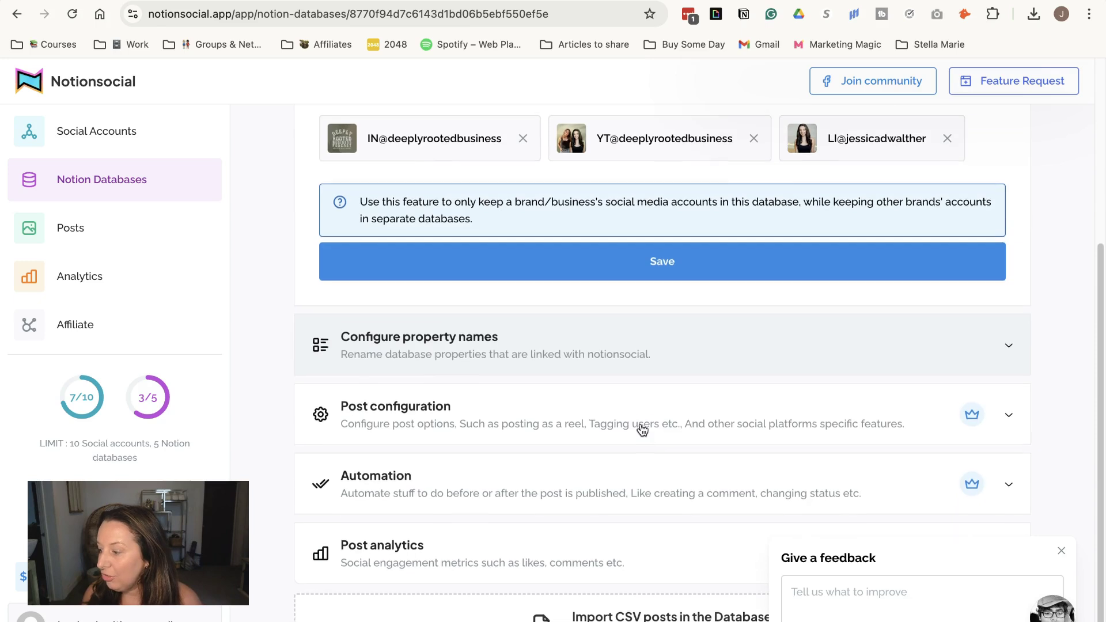
Review the mapped property names: Status, Media, Publish Date and Caption.
left_click(710, 353)
scroll(651, 380, "up", 2)
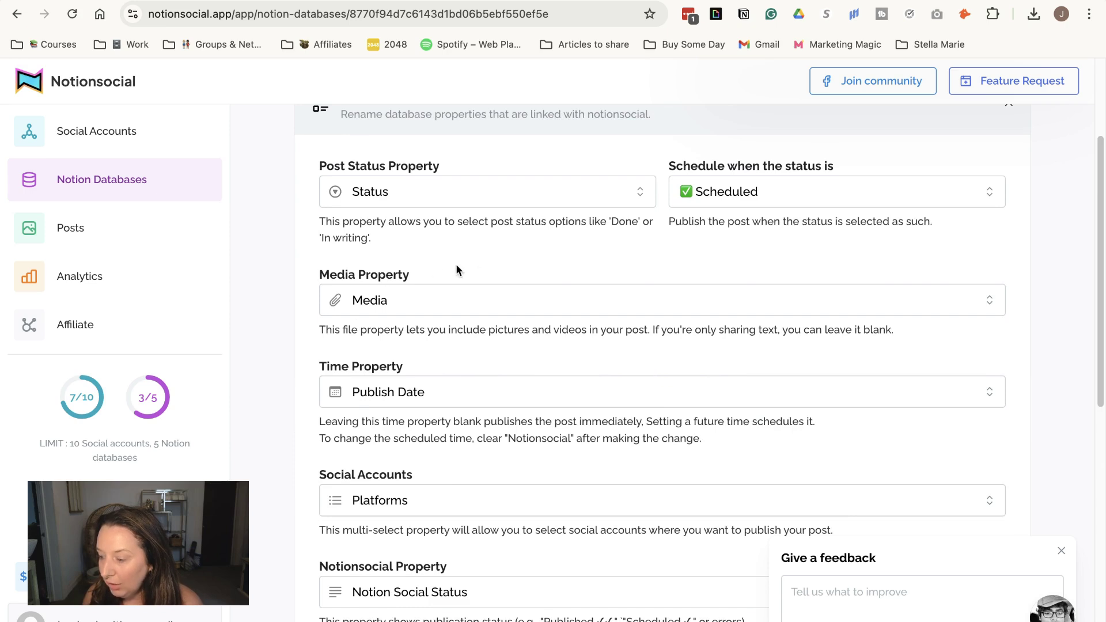
scroll(483, 387, "down", 6)
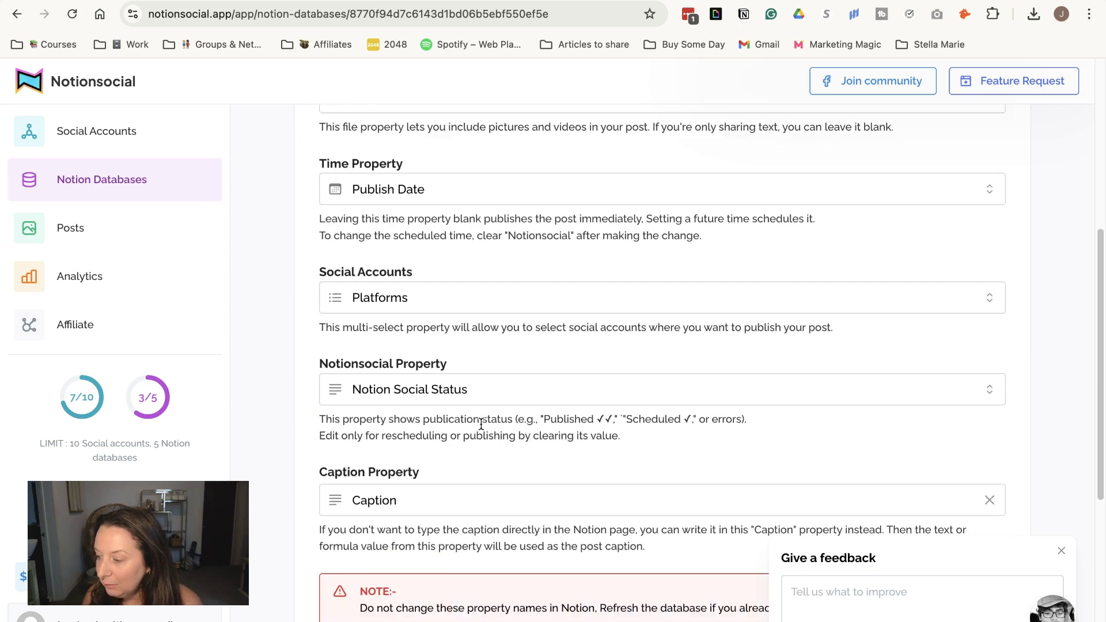
scroll(518, 493, "down", 3)
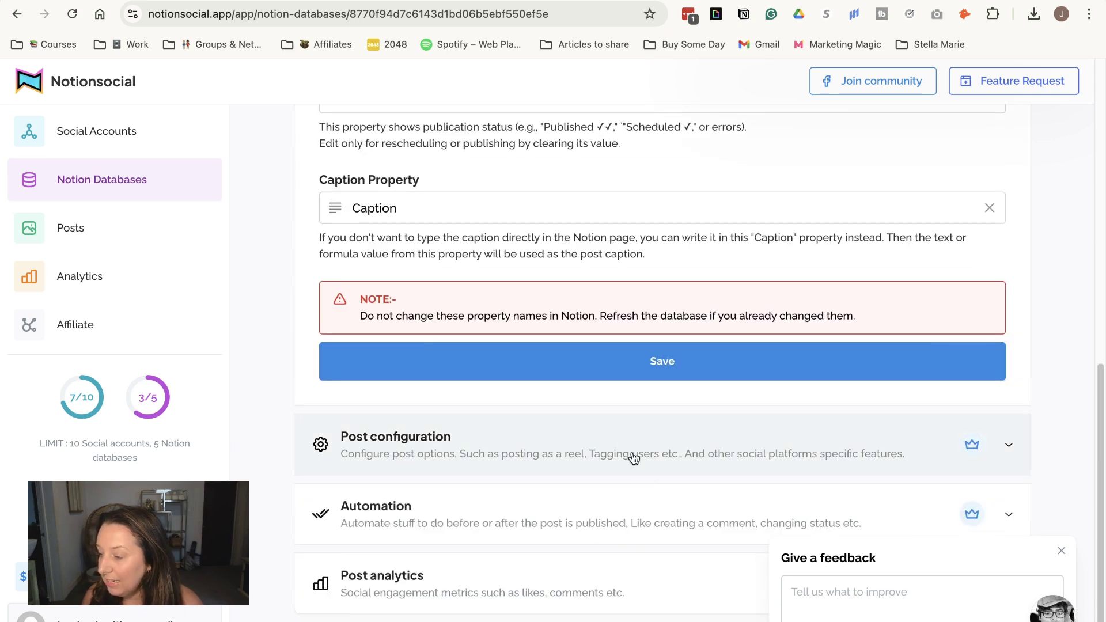
Look through the Social Posts post configuration options.
left_click(633, 458)
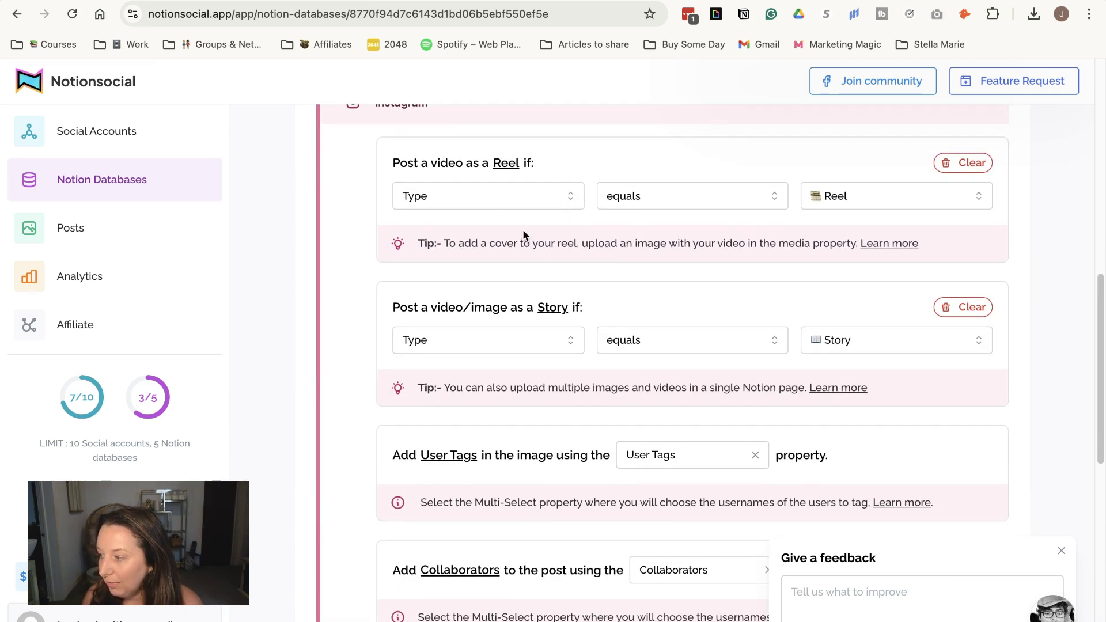
scroll(582, 322, "down", 4)
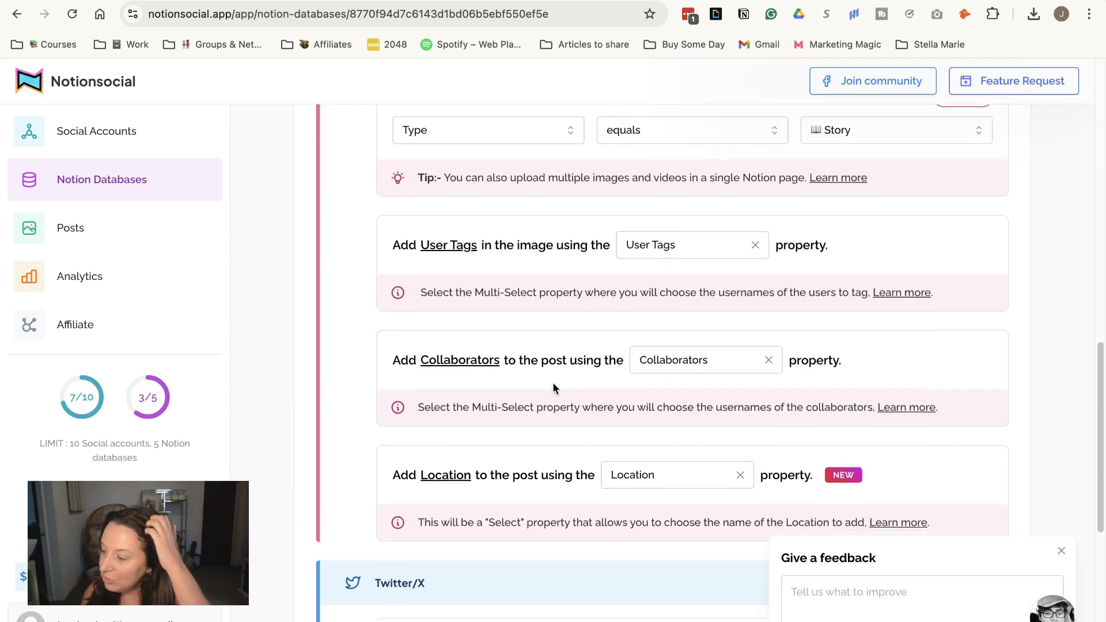
scroll(553, 385, "down", 6)
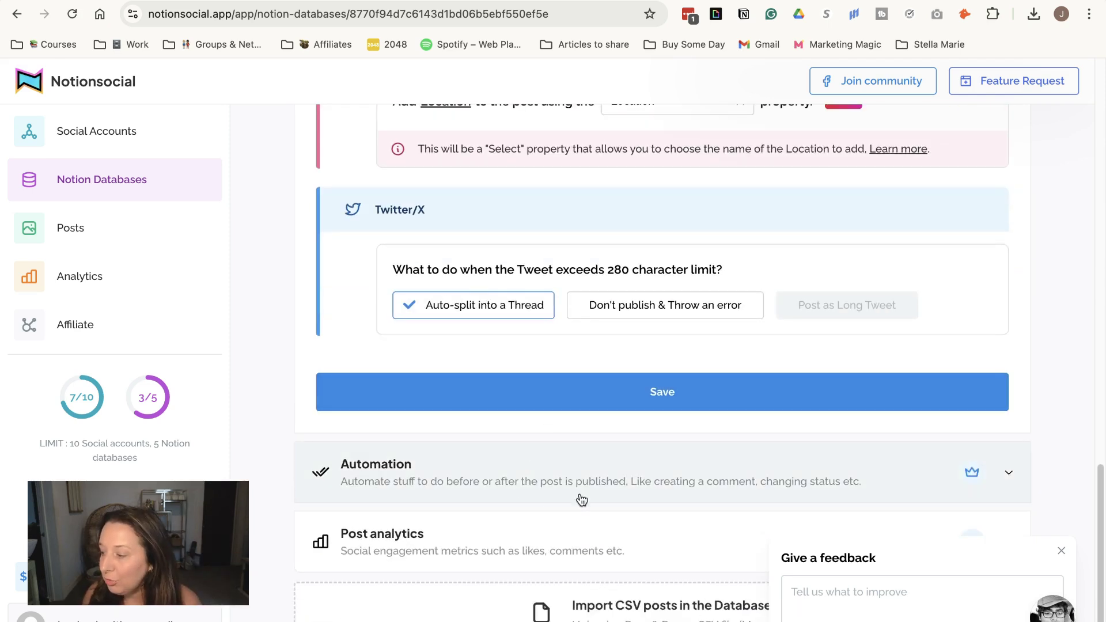
Review the automation options and save the database settings.
left_click(587, 497)
scroll(604, 487, "down", 7)
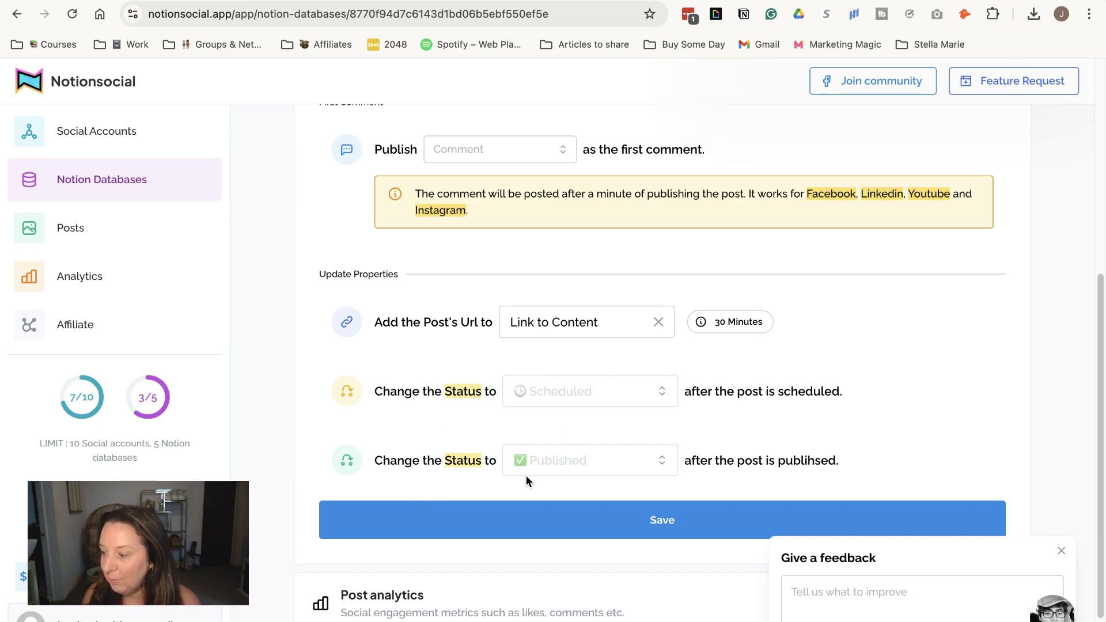
scroll(387, 484, "down", 2)
left_click(457, 458)
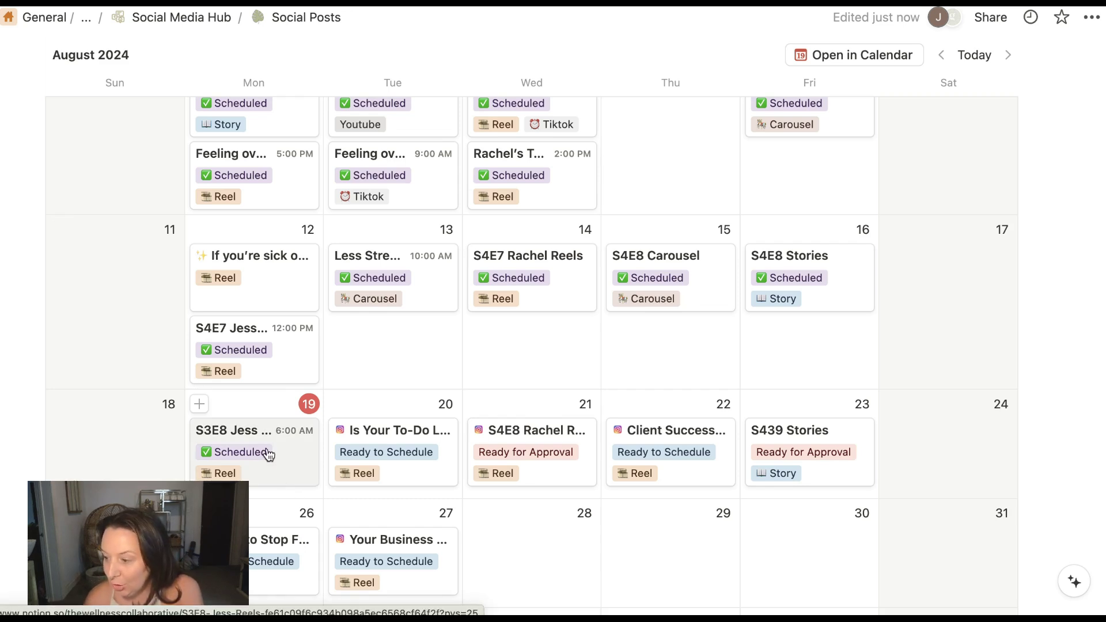
Open the S3E8 Jess Reels post as a full page and check its publish date, leaving it unchanged.
left_click(276, 446)
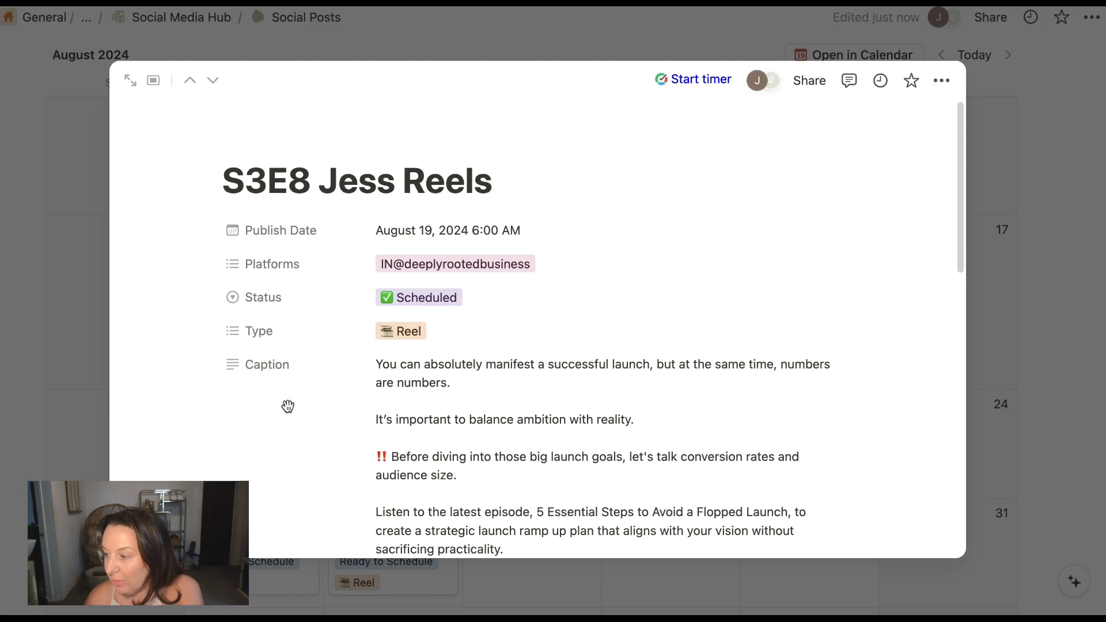
left_click(129, 80)
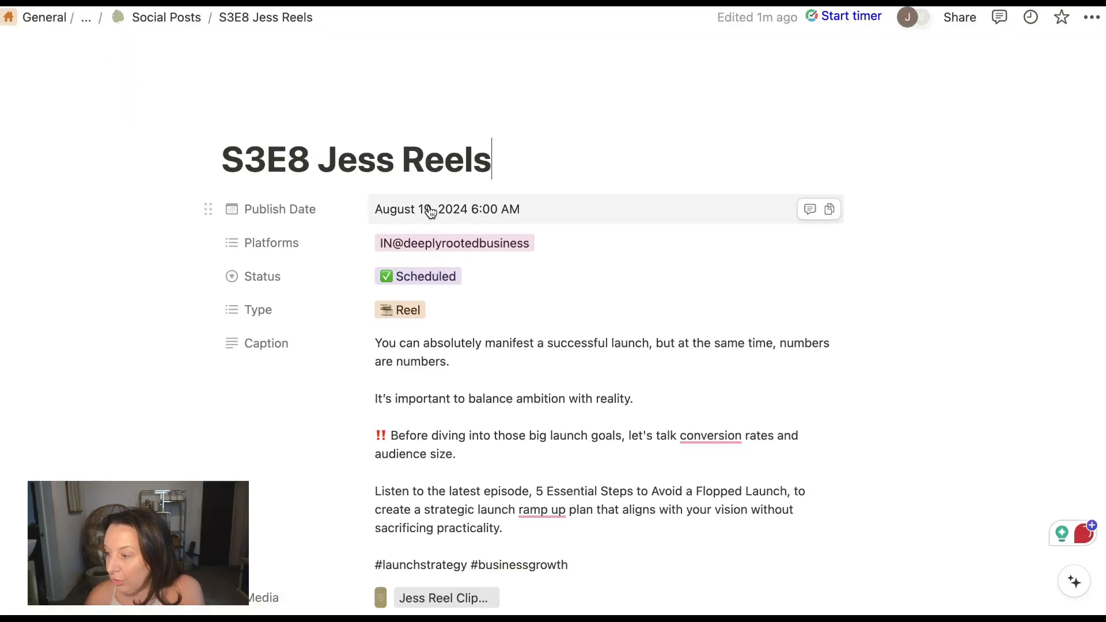
left_click(428, 209)
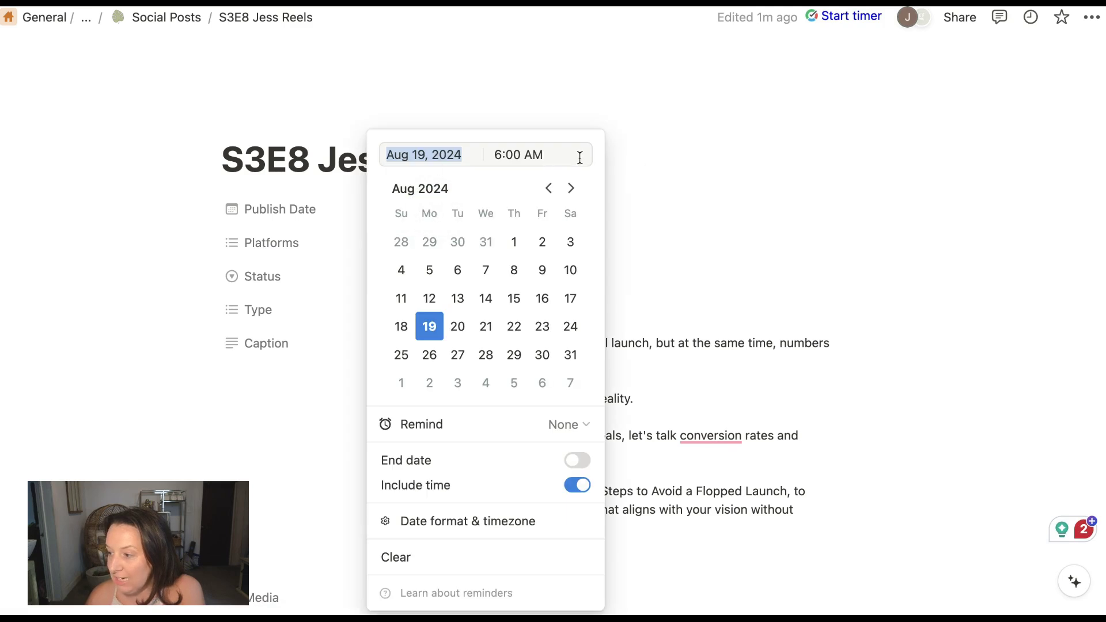
left_click(746, 158)
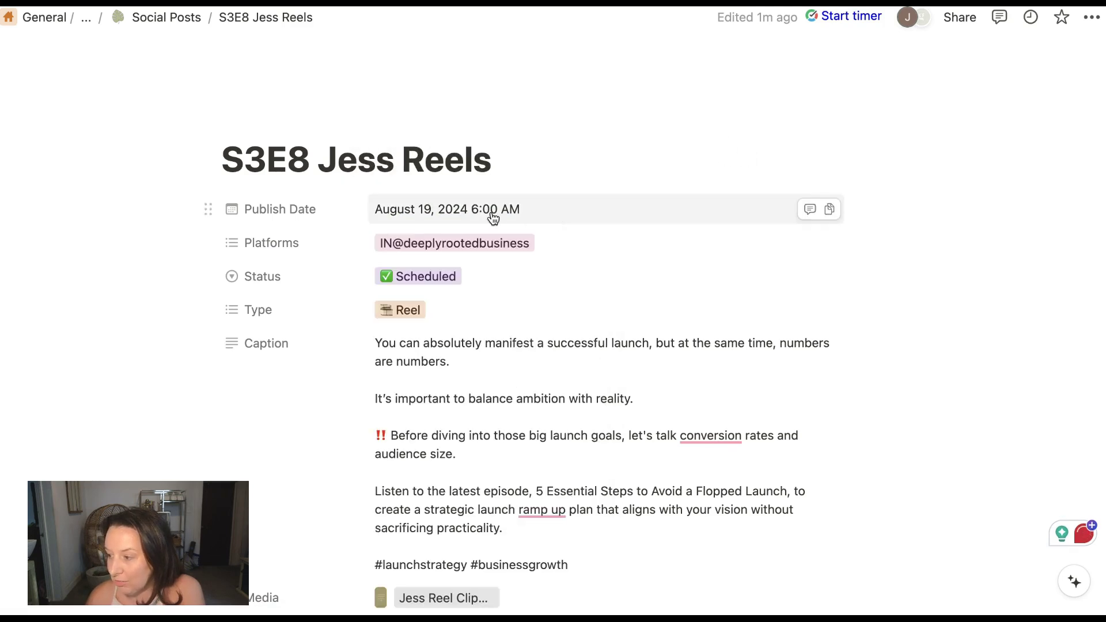
Add TIKTOK@wellnesscollaborative and YT@deeplyrootedbusiness to the post's Platforms.
left_click(405, 244)
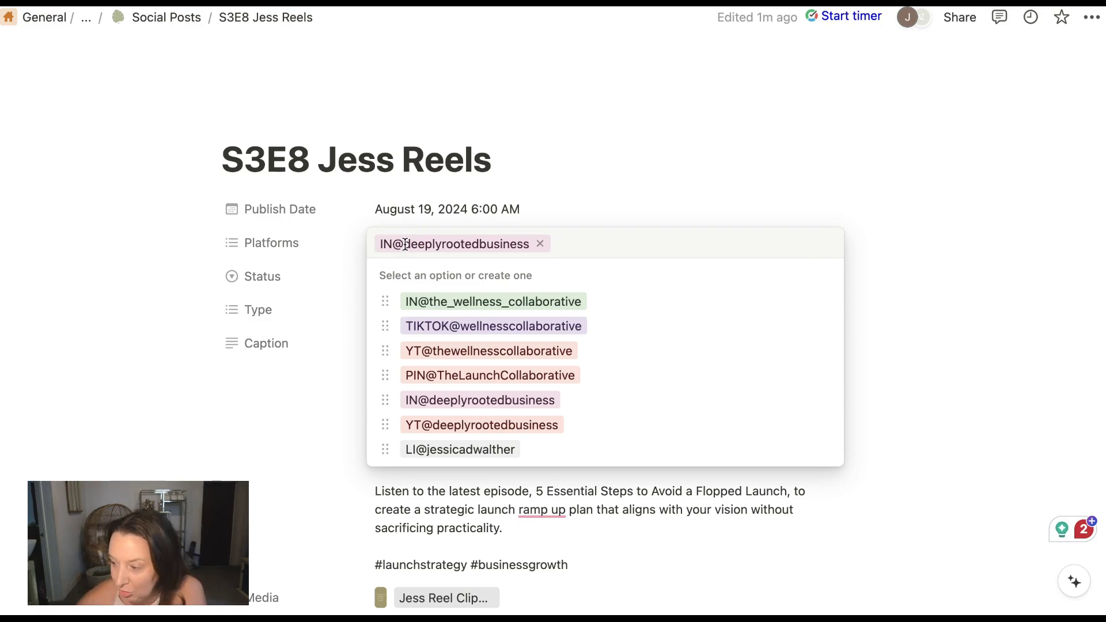
left_click(469, 324)
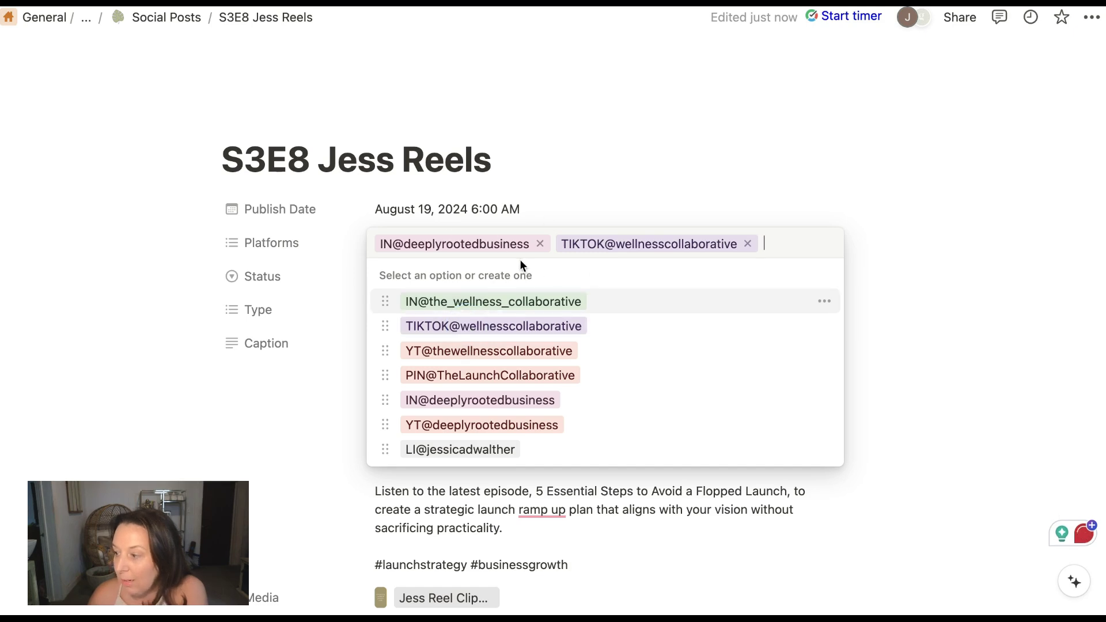
left_click(534, 431)
left_click(595, 204)
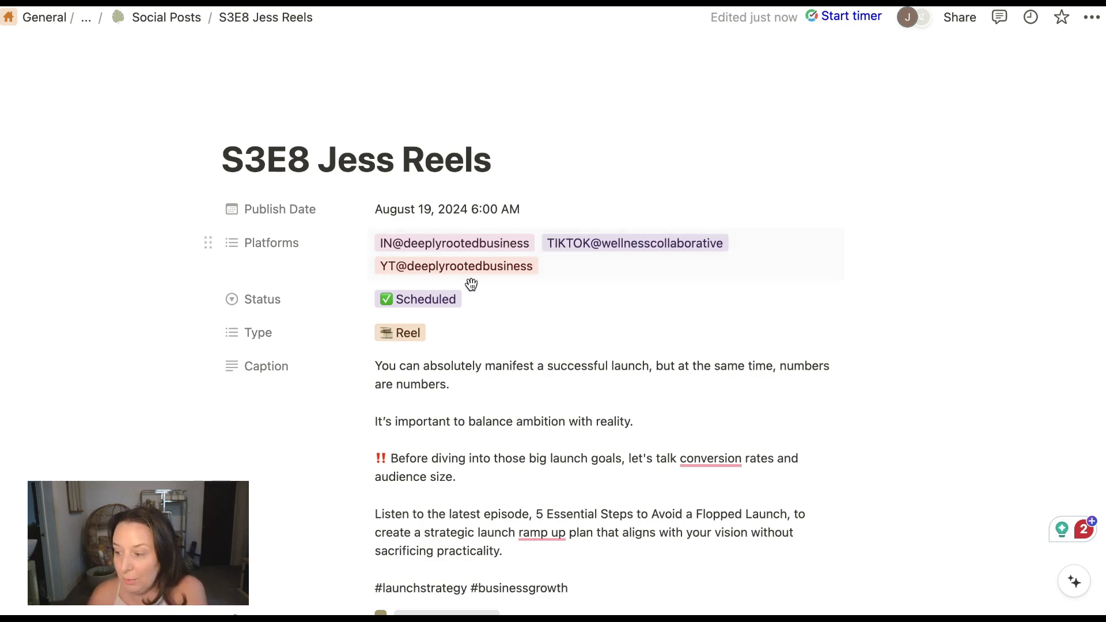
scroll(481, 296, "down", 2)
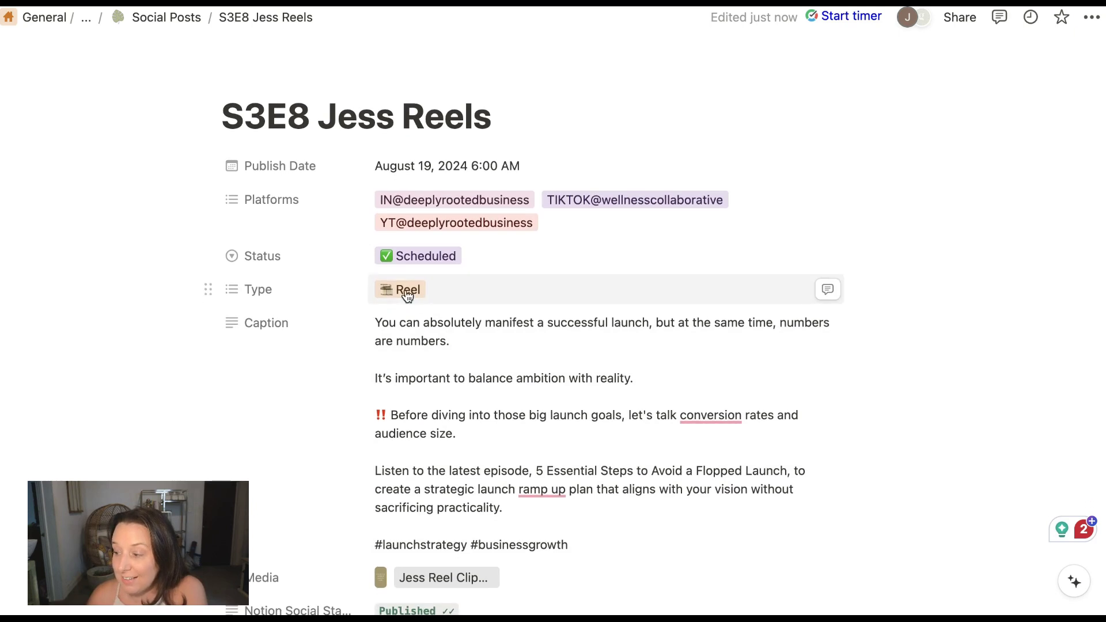
left_click(462, 294)
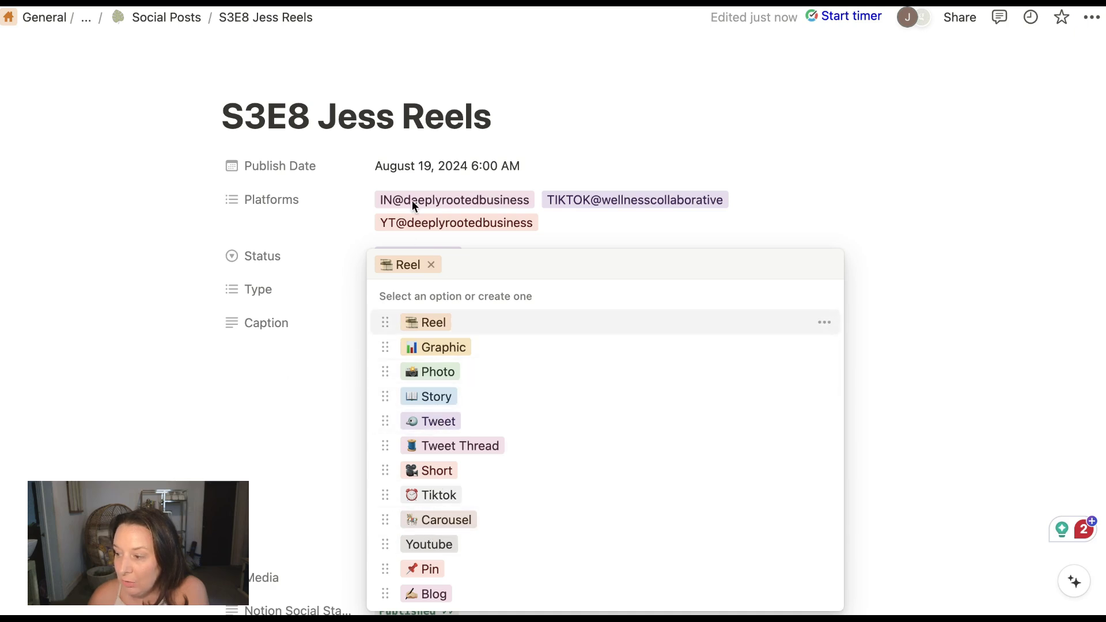
left_click(312, 361)
scroll(452, 368, "down", 2)
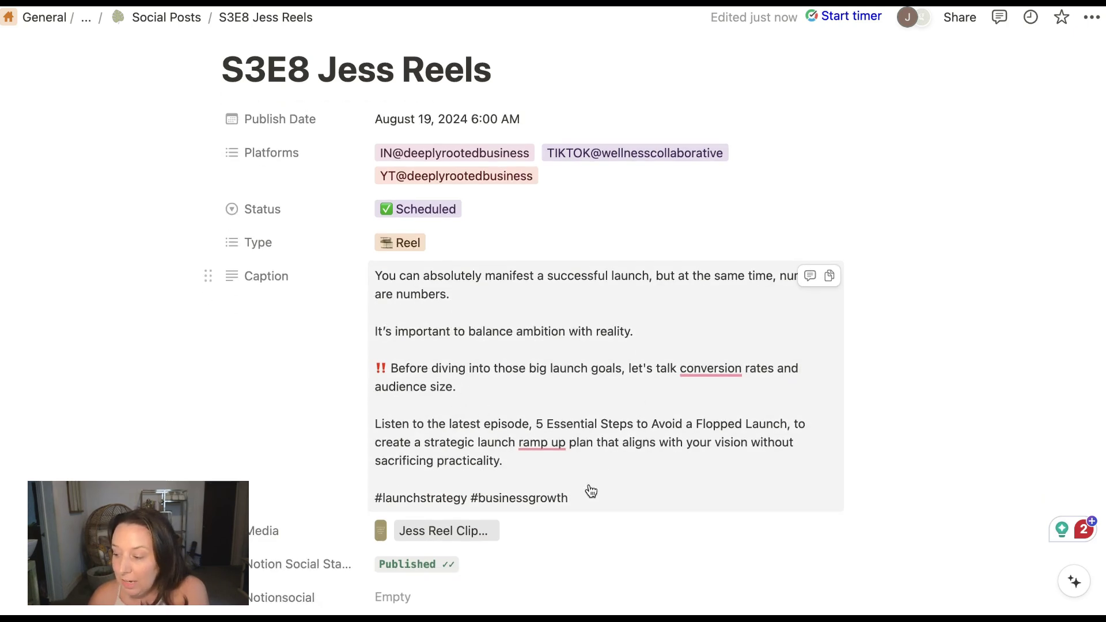
scroll(491, 385, "down", 2)
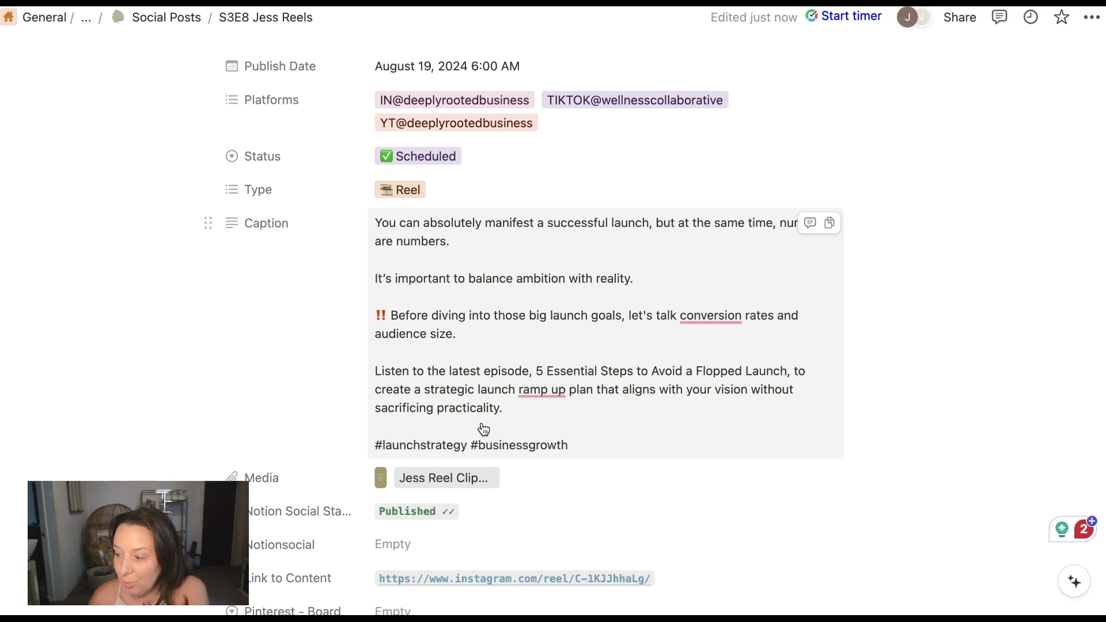
scroll(485, 363, "down", 4)
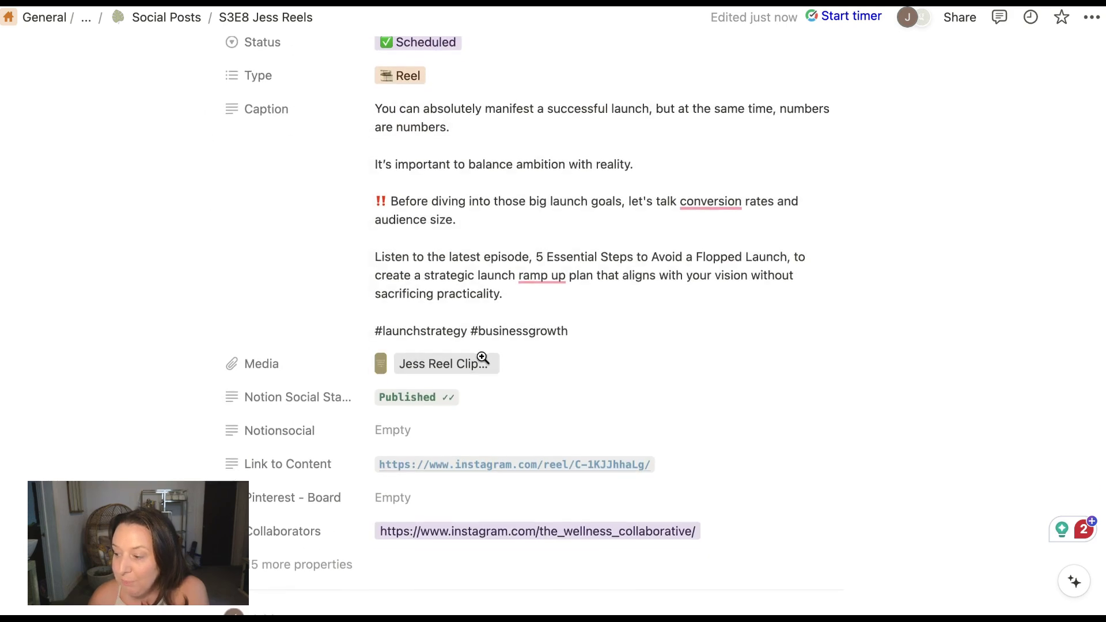
scroll(484, 358, "down", 1)
left_click(574, 357)
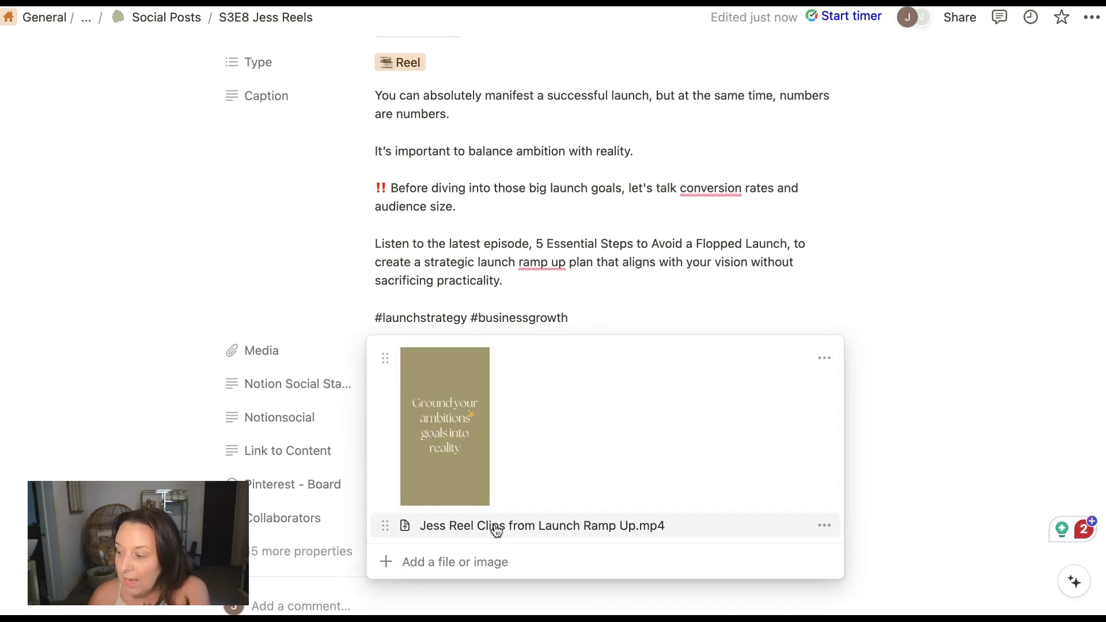
left_click(343, 318)
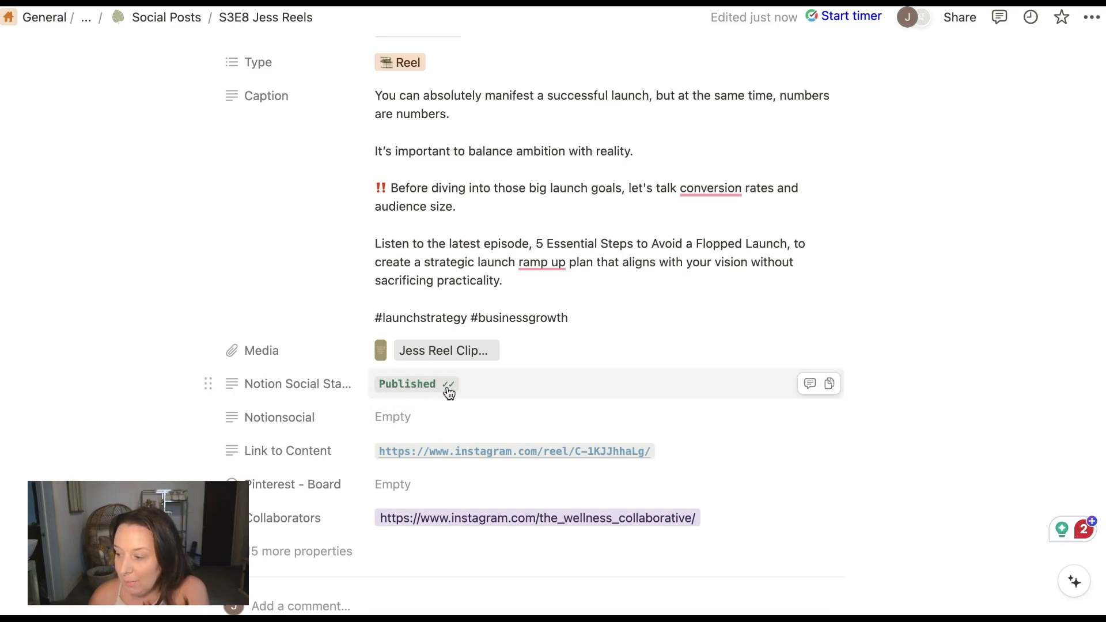
scroll(428, 427, "down", 3)
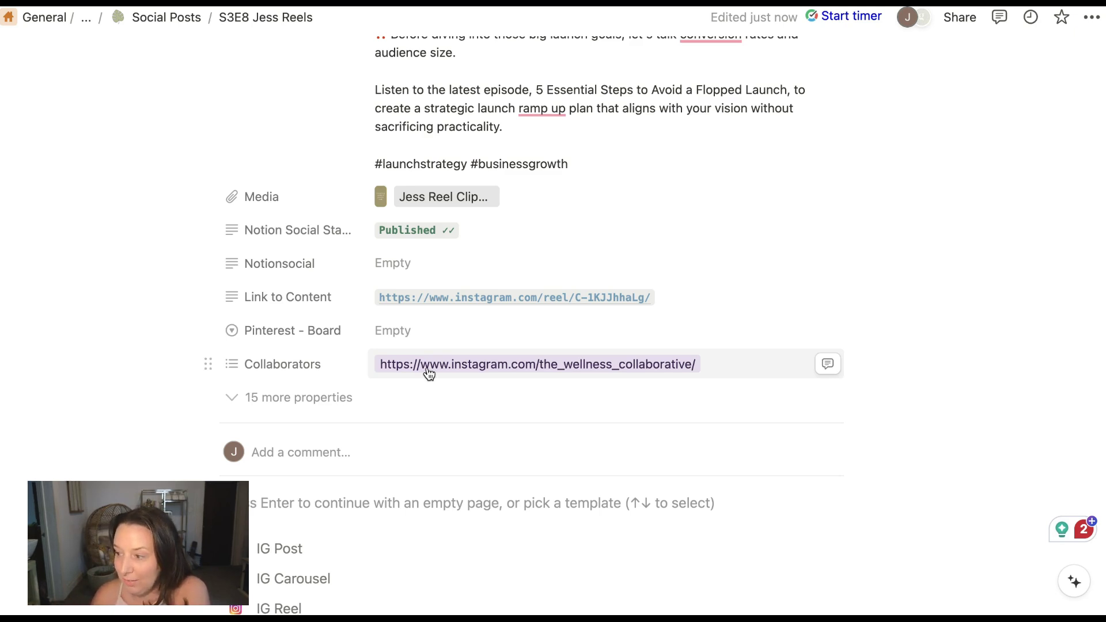
scroll(395, 378, "up", 6)
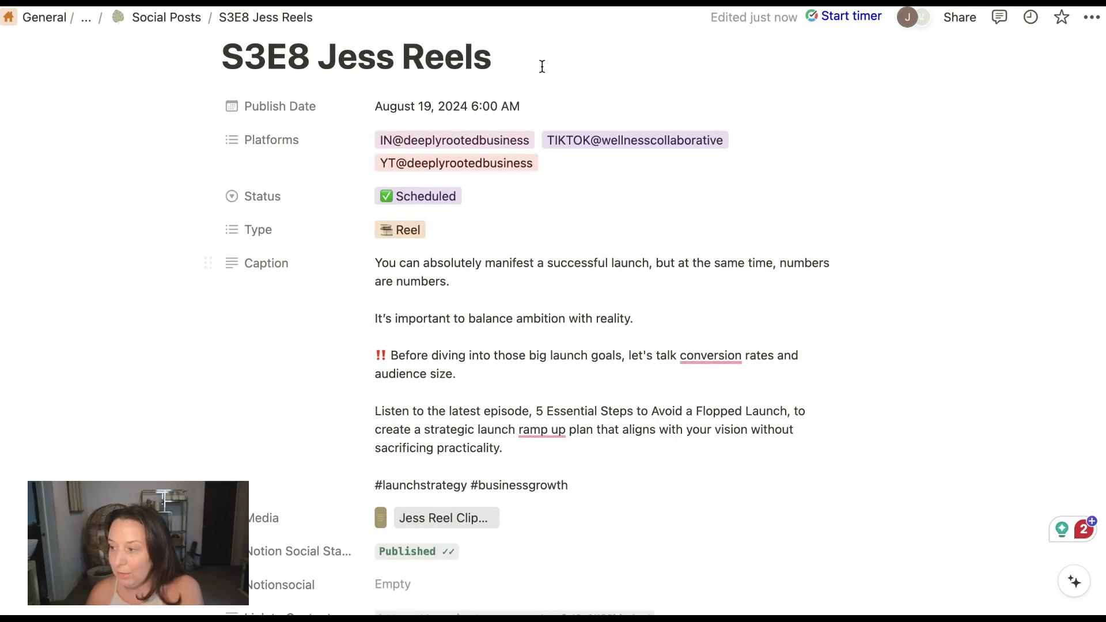
In a new tab, go to the Instagram profile and open the Ground your ambitions reel.
key("super+t")
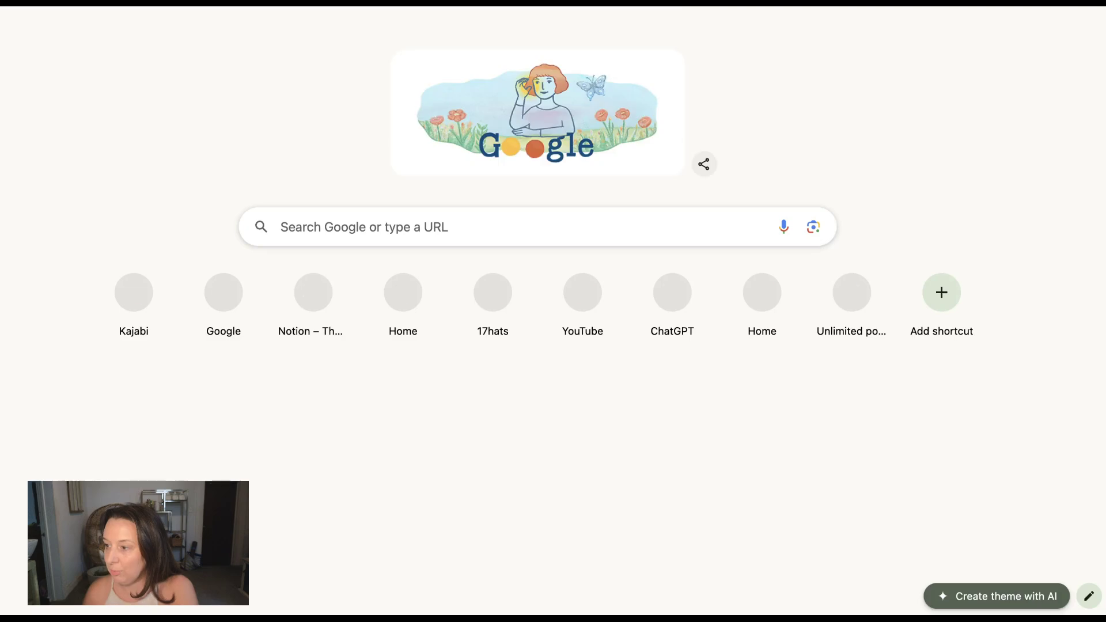
type("www")
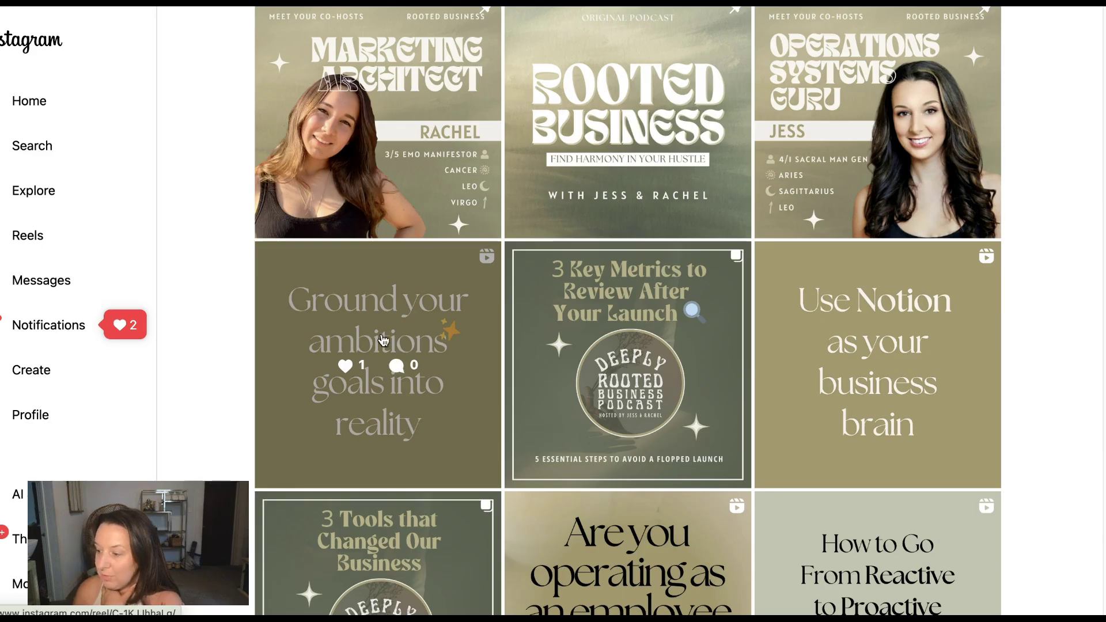
left_click(385, 340)
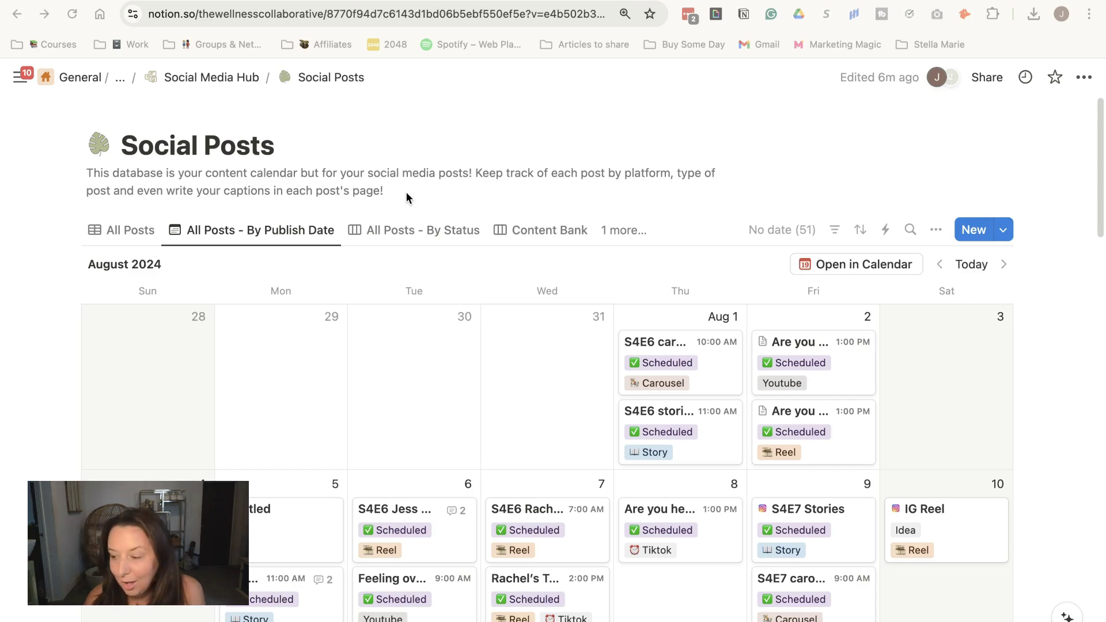
Switch Social Posts to the Post Metrics view and scroll across its likes, comments, views and shares columns.
left_click(614, 229)
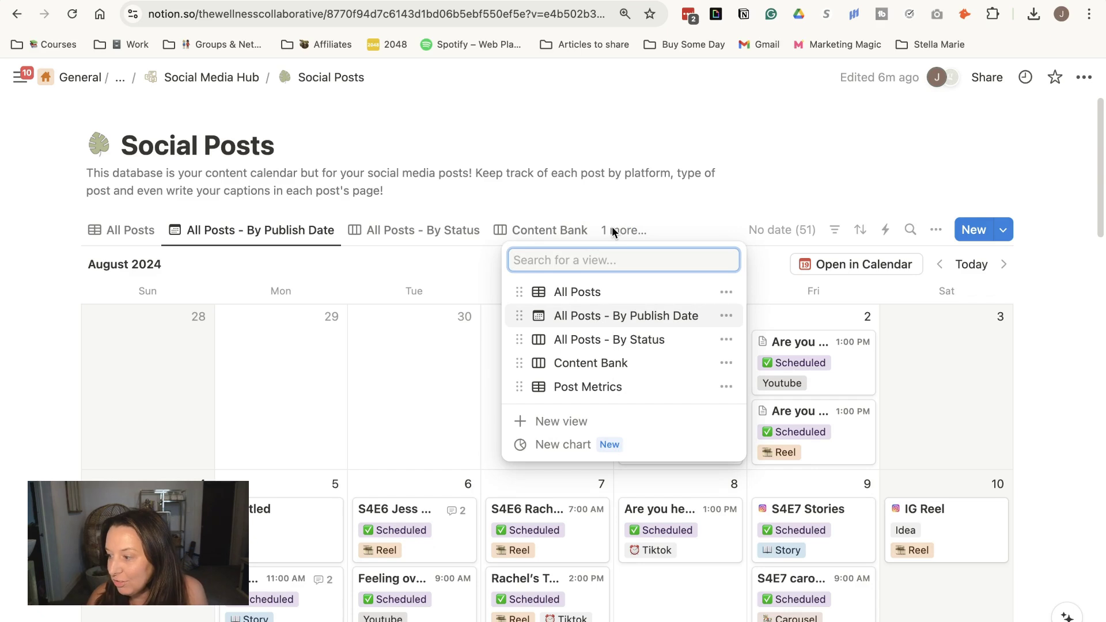
left_click(612, 385)
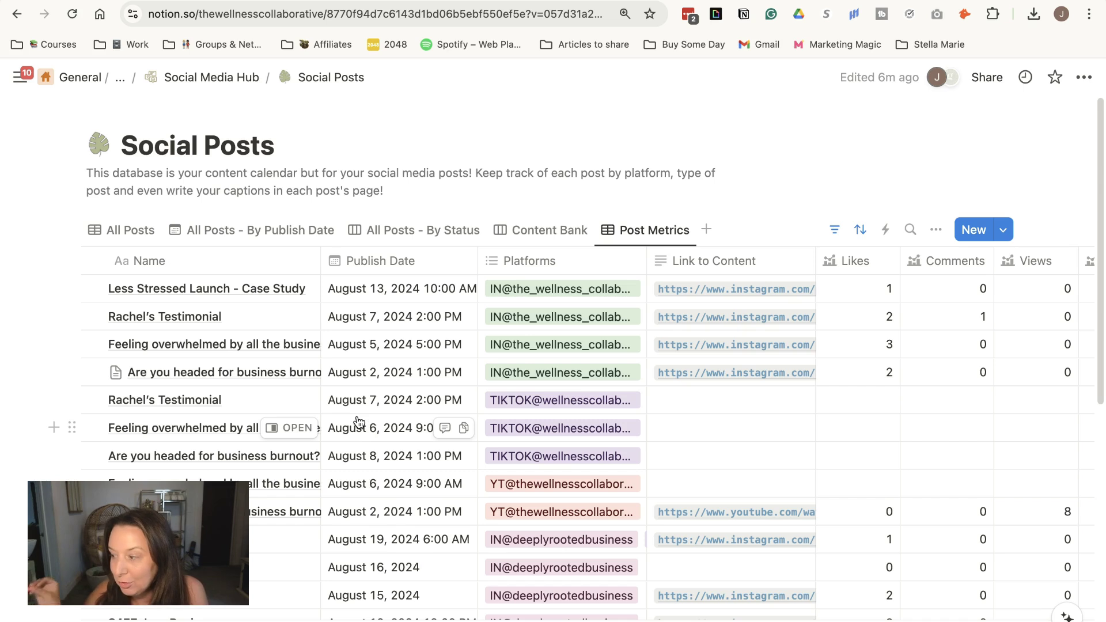
scroll(346, 520, "down", 1)
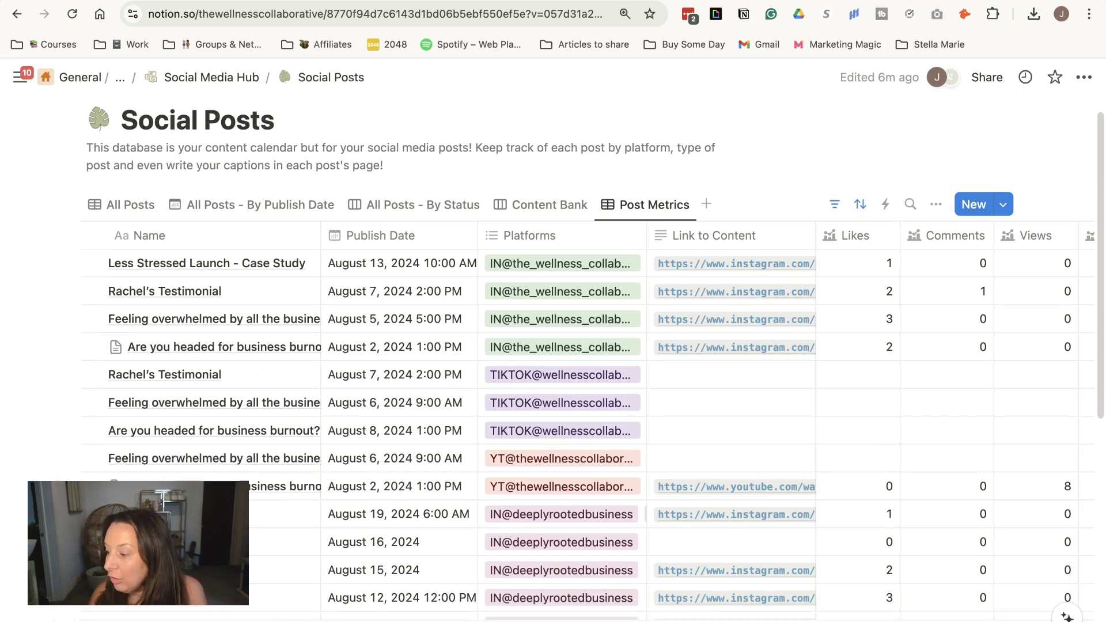
scroll(163, 501, "right", 5)
scroll(164, 501, "right", 3)
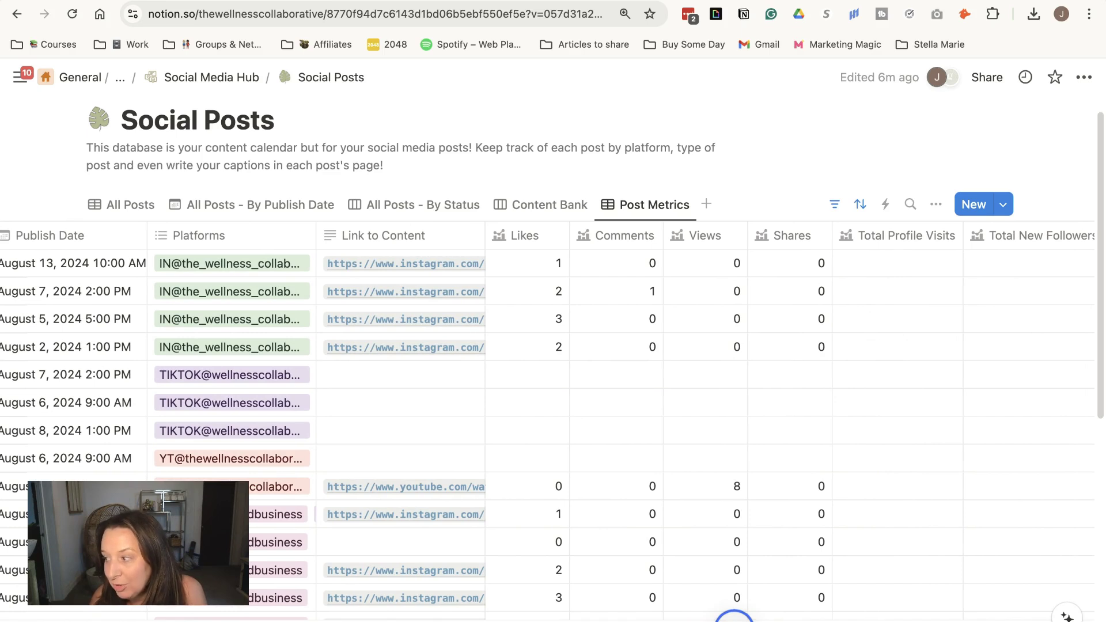
scroll(163, 501, "right", 3)
scroll(163, 501, "left", 4)
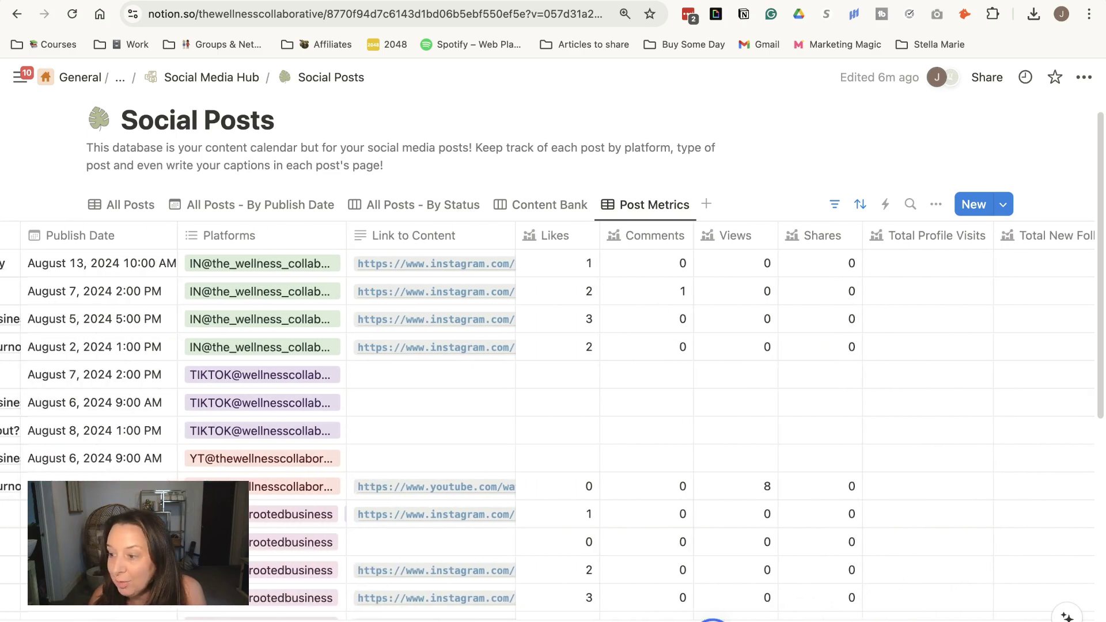
scroll(163, 500, "left", 4)
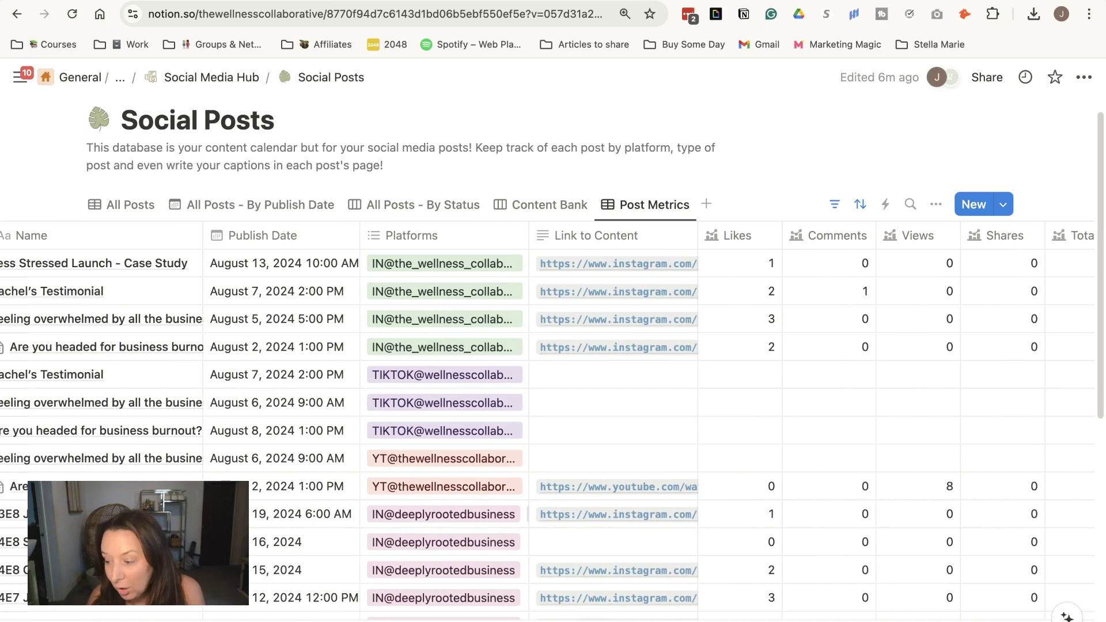
scroll(163, 499, "left", 3)
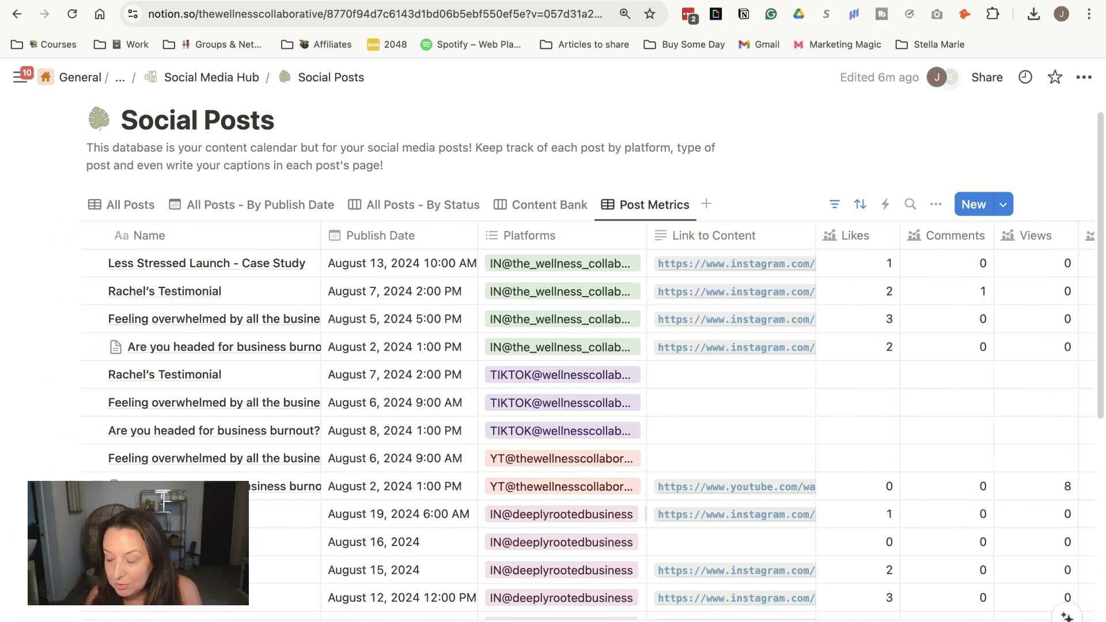